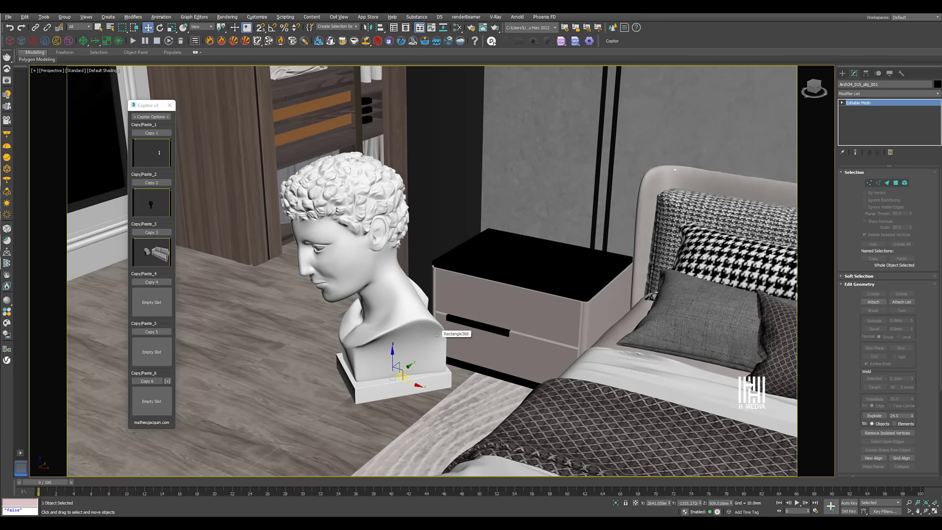
# Place the pasted bust onto the bedroom nightstand top with Select and Place.
pyautogui.press('y')
pyautogui.moveTo(432, 337)
pyautogui.mouseDown()
pyautogui.moveTo(542, 263)
pyautogui.moveTo(548, 274)
pyautogui.mouseUp()
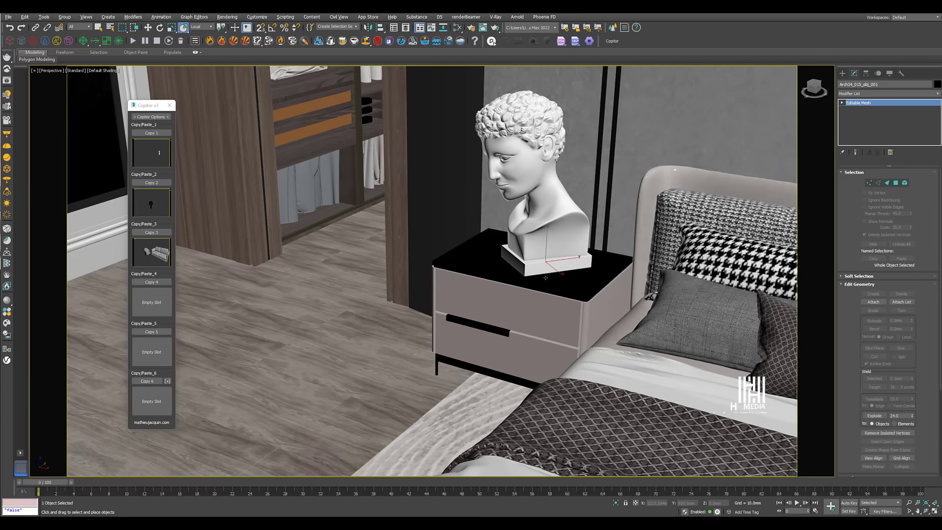
pyautogui.keyDown('alt'); pyautogui.moveTo(549, 273); pyautogui.dragTo(519, 287, button='middle'); pyautogui.keyUp('alt')
# Enlarge the bust slightly, turn it about 29 degrees, and nudge it into place.
pyautogui.press('r')
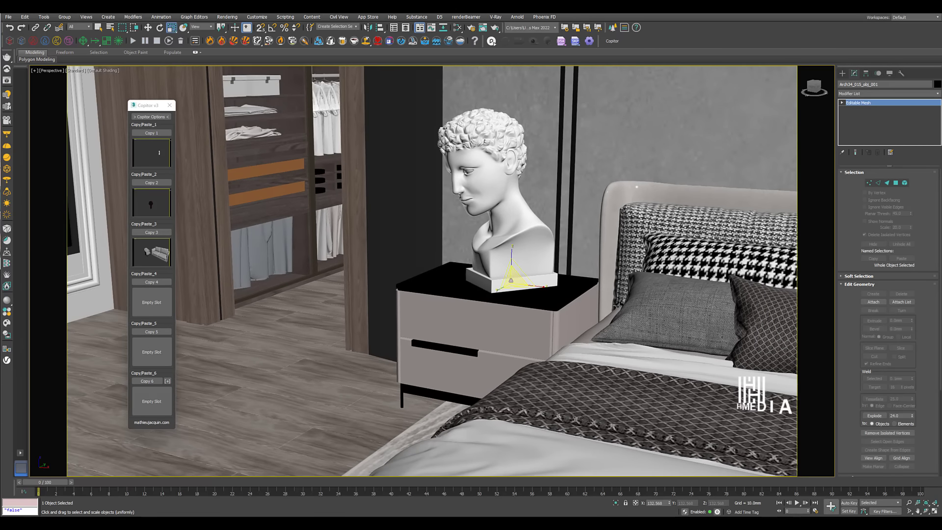
pyautogui.moveTo(519, 287); pyautogui.dragTo(521, 288)
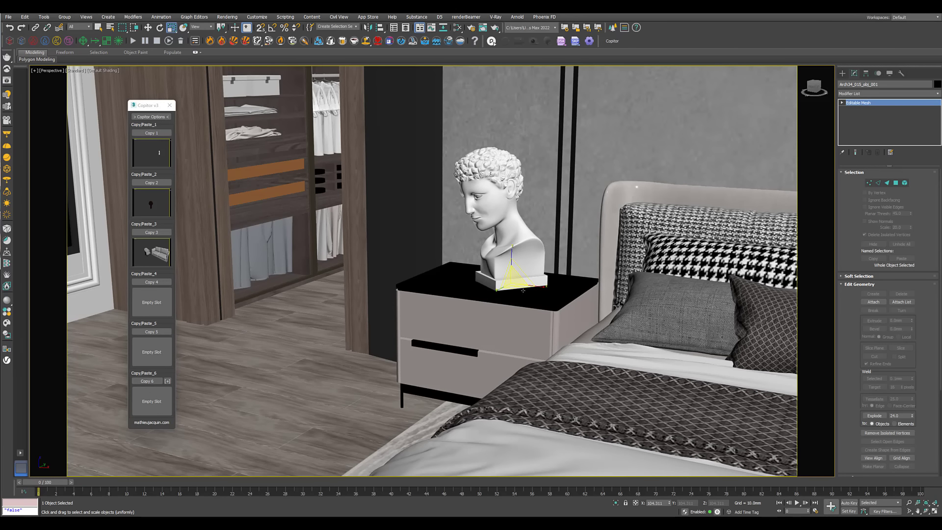
pyautogui.press('r')
pyautogui.press('e')
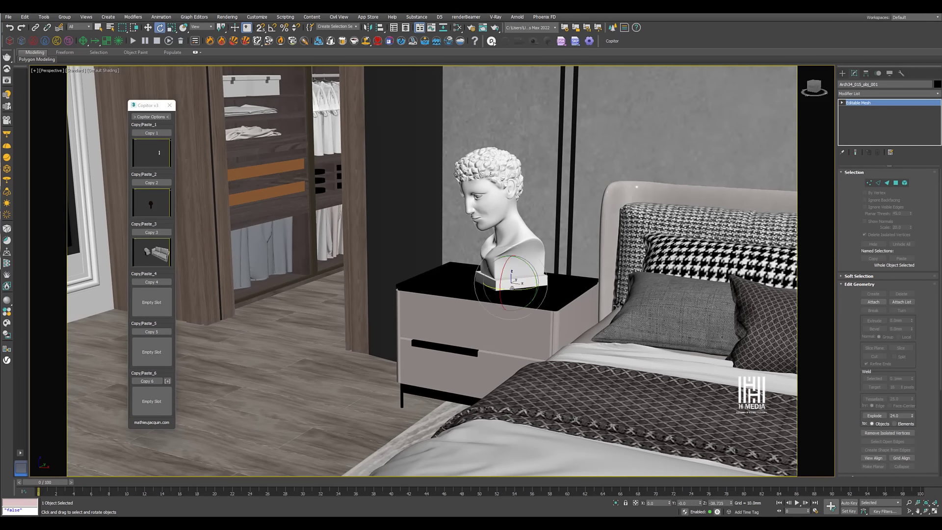
pyautogui.moveTo(514, 289); pyautogui.dragTo(538, 288)
pyautogui.press('w')
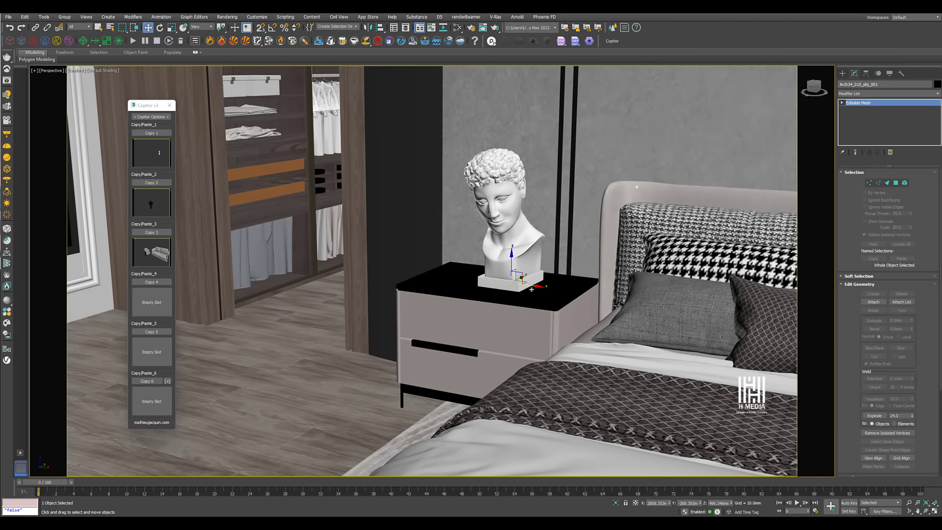
pyautogui.keyDown('alt'); pyautogui.moveTo(521, 289); pyautogui.dragTo(488, 294, button='middle'); pyautogui.keyUp('alt')
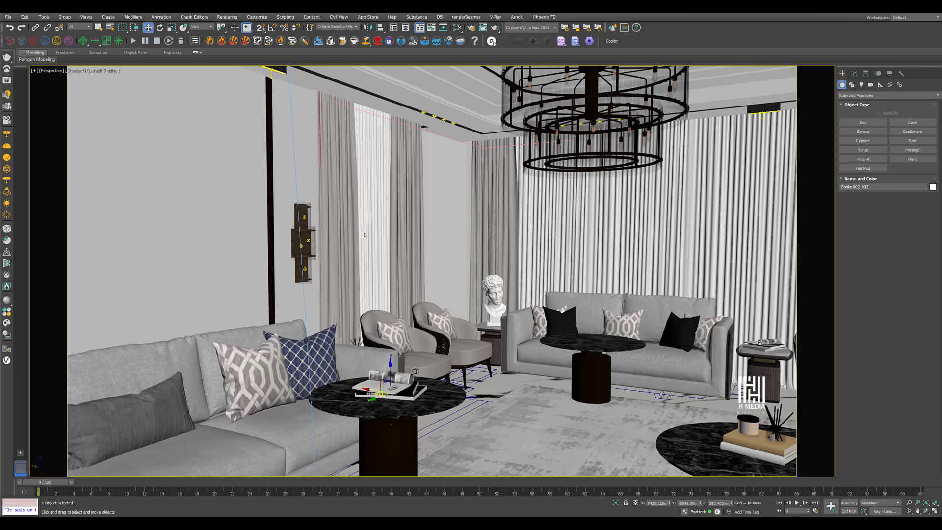
# Orbit the living-room view and open the Copitor panel on the viewport's left side.
pyautogui.keyDown('alt'); pyautogui.moveTo(364, 234); pyautogui.dragTo(27, 199, button='middle'); pyautogui.keyUp('alt')
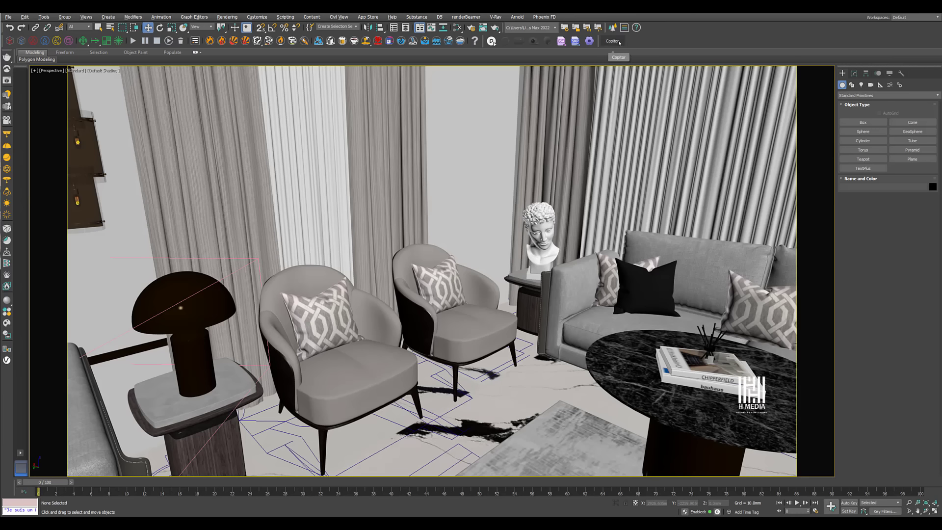
pyautogui.click(618, 43)
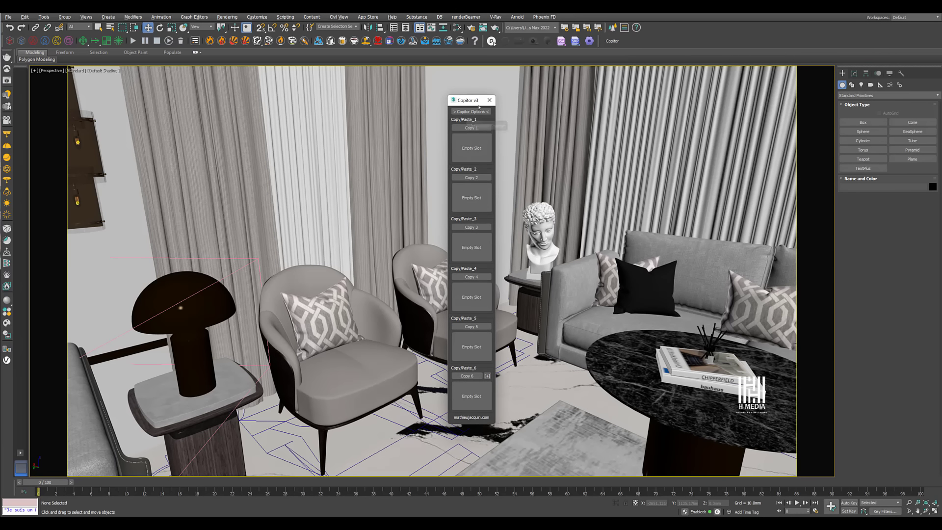
pyautogui.moveTo(478, 103); pyautogui.dragTo(264, 101)
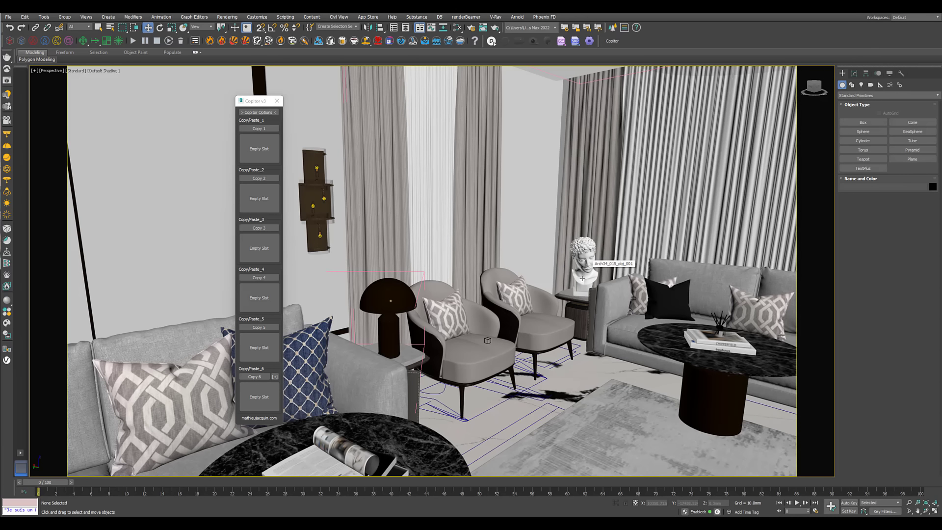
# Save the side-table bust to Copitor slot 1, then select the black table lamp.
pyautogui.click(587, 259)
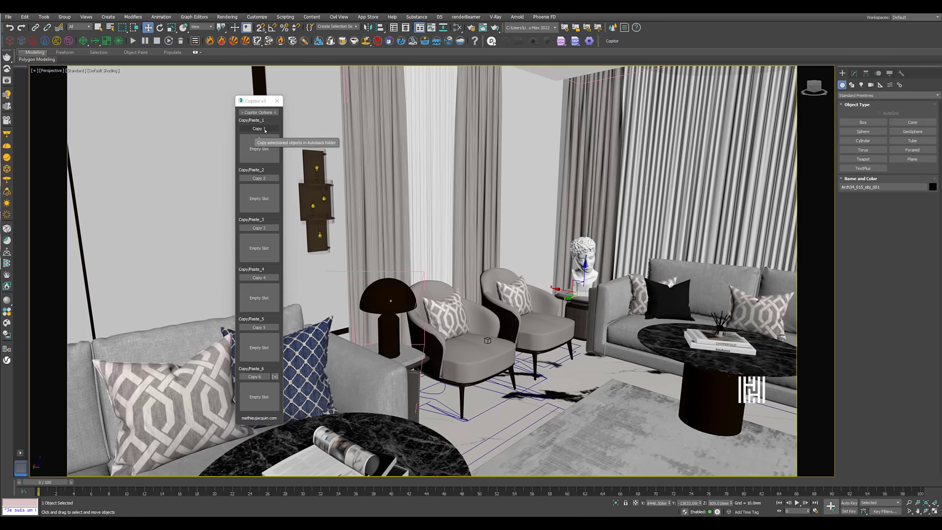
pyautogui.click(259, 128)
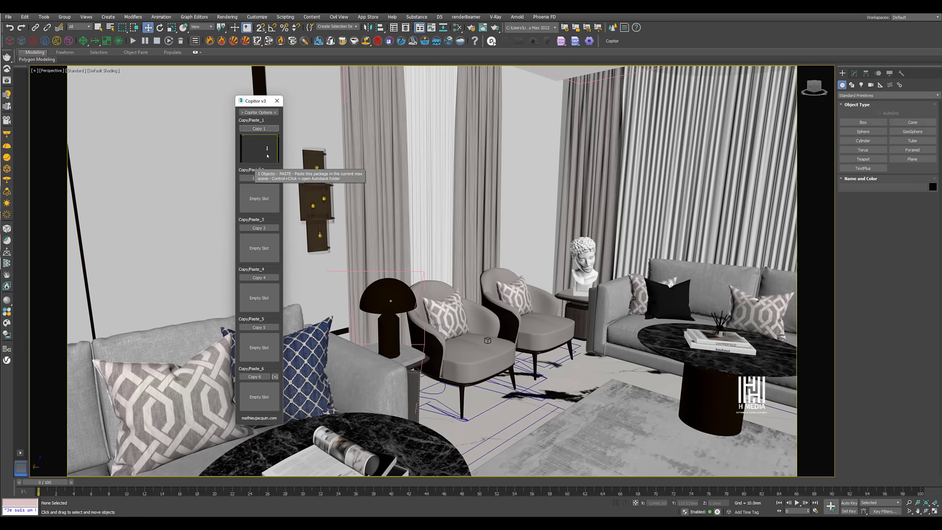
pyautogui.click(267, 153)
pyautogui.press('z')
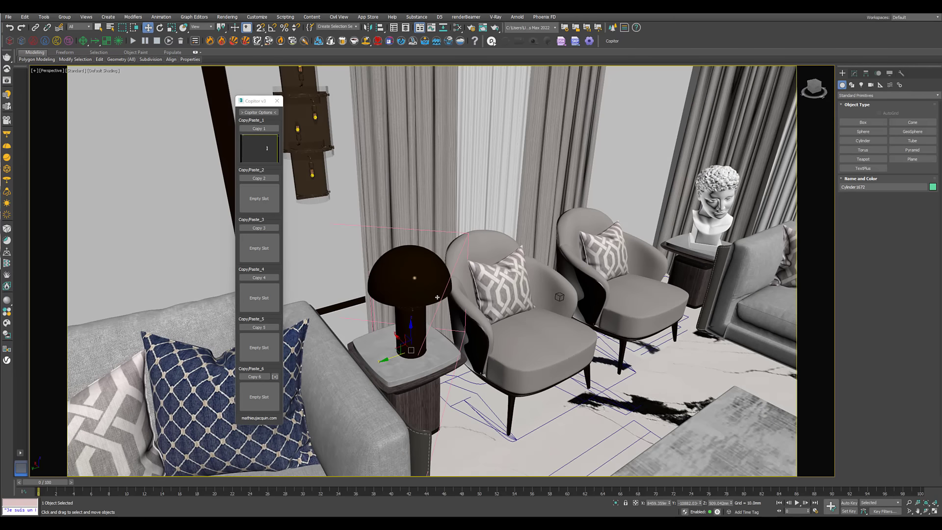
# Save the black table lamp to Copitor slot 2 and select the armchairs.
pyautogui.click(264, 179)
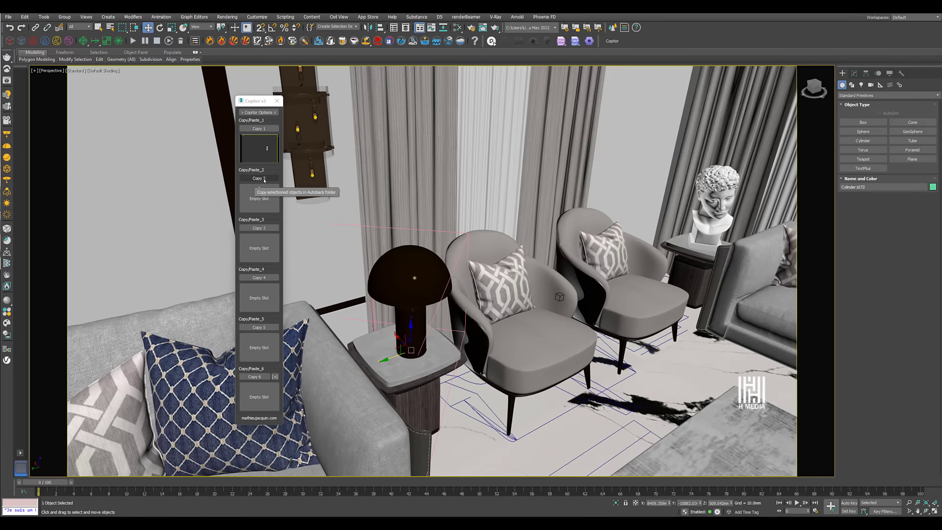
pyautogui.click(264, 179)
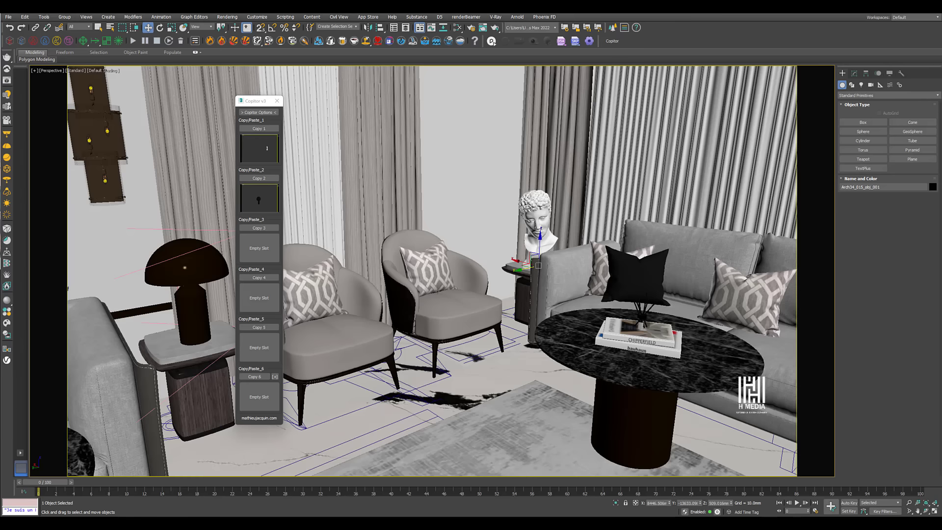
pyautogui.click(448, 308)
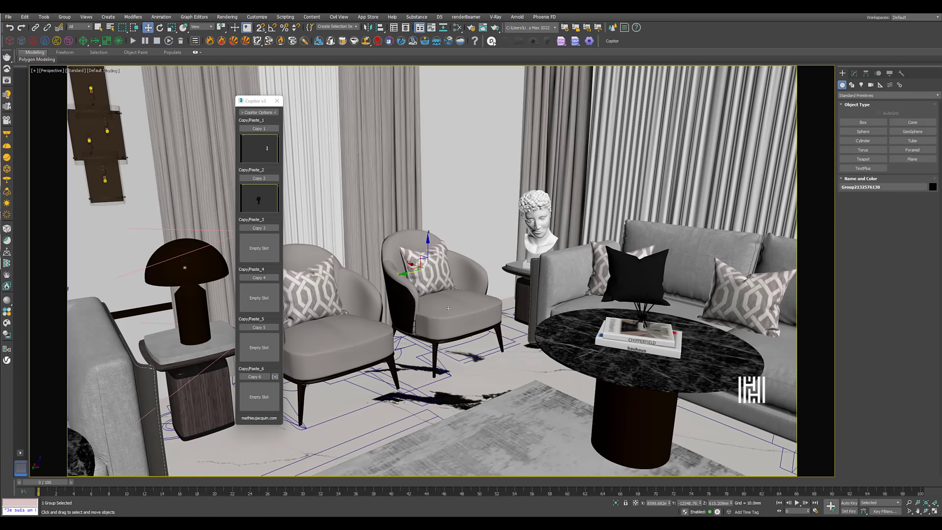
pyautogui.click(447, 308)
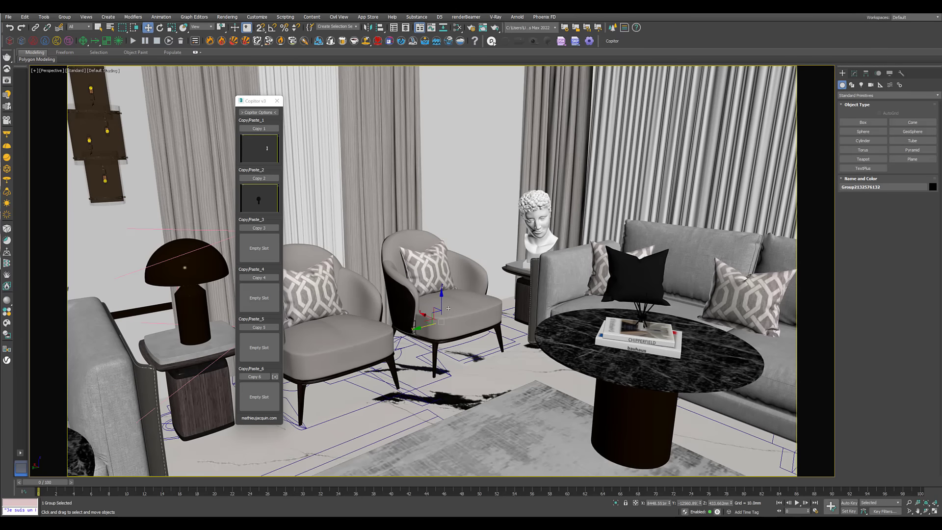
pyautogui.keyDown('ctrl'); pyautogui.click(365, 341); pyautogui.keyUp('ctrl')
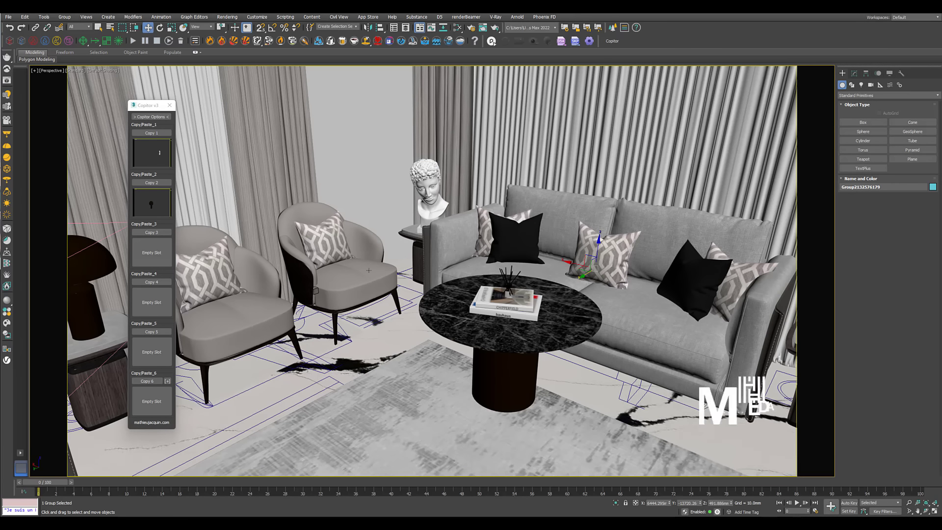
# Add the second armchair to the selection and save both armchairs to Copitor slot 3.
pyautogui.keyDown('ctrl'); pyautogui.click(410, 277); pyautogui.keyUp('ctrl')
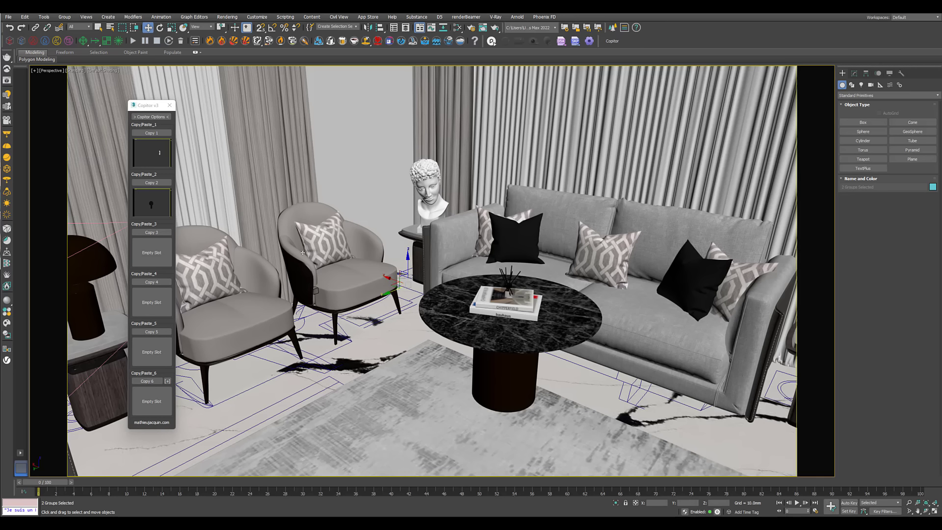
pyautogui.click(156, 233)
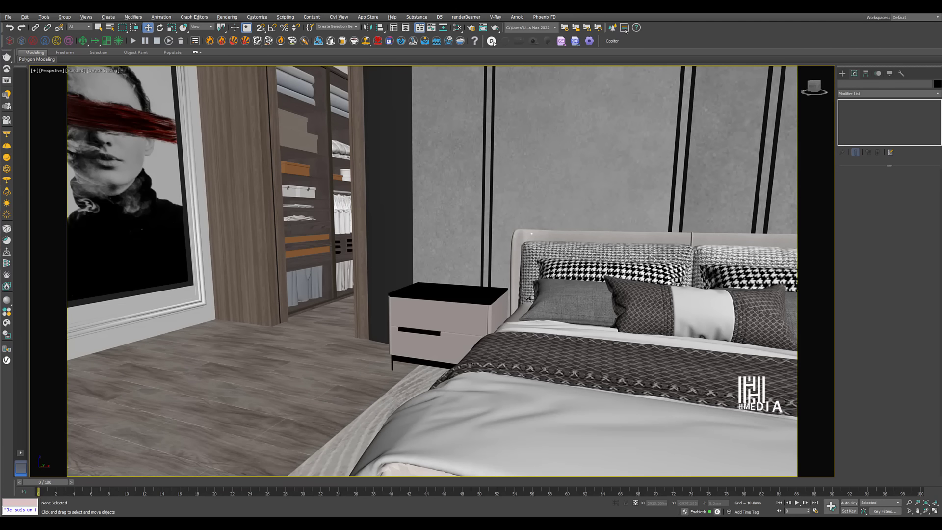
# Open Copitor in the bedroom scene and paste the bust from slot 1.
pyautogui.click(612, 40)
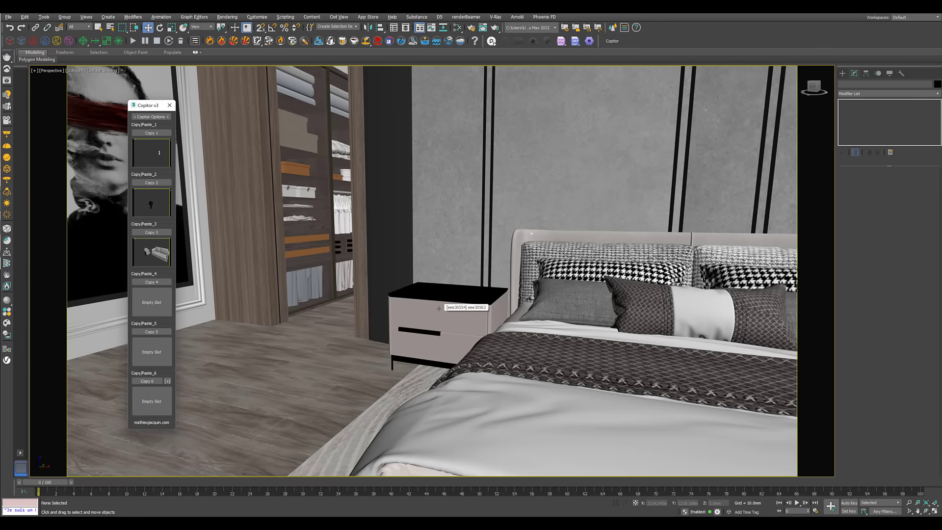
pyautogui.click(163, 155)
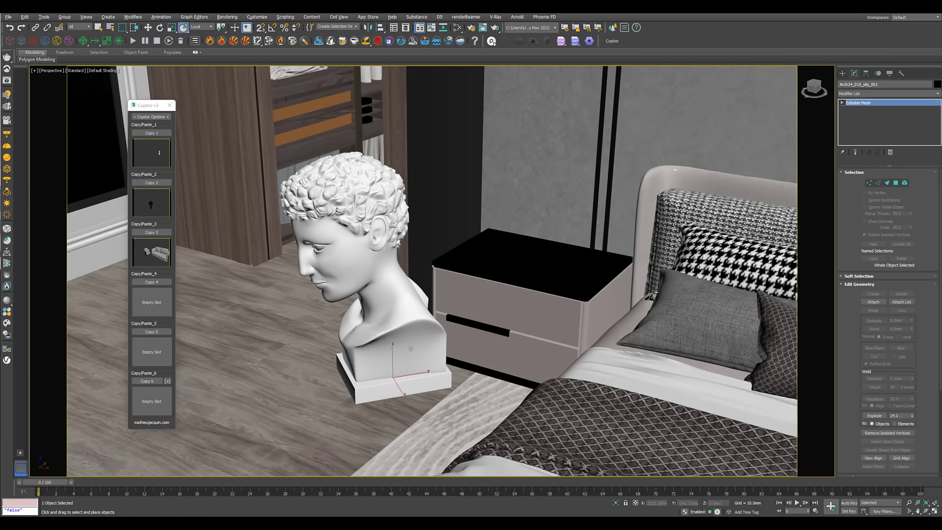
# Set the pasted bust on the nightstand and turn it about 36 degrees.
pyautogui.moveTo(436, 335)
pyautogui.mouseDown()
pyautogui.moveTo(493, 286)
pyautogui.moveTo(545, 262)
pyautogui.mouseUp()
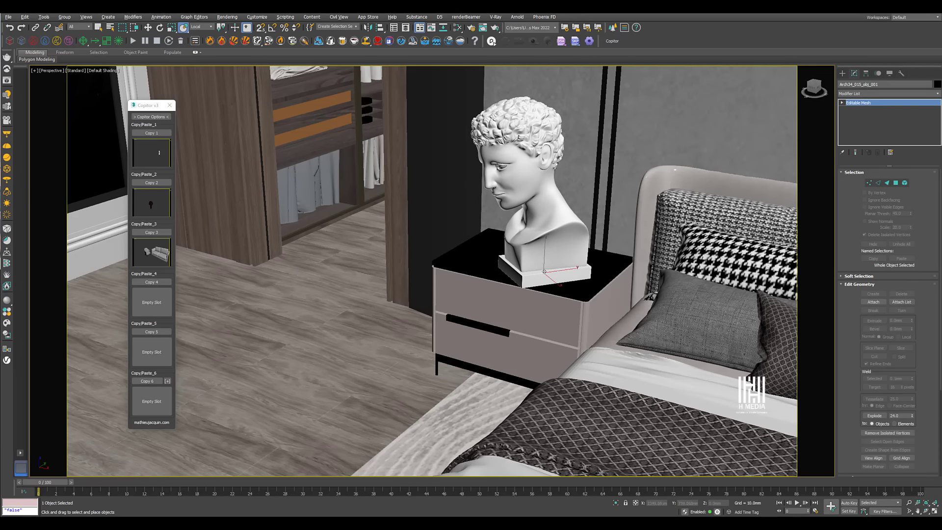
pyautogui.keyDown('alt'); pyautogui.moveTo(546, 263); pyautogui.dragTo(509, 288, button='middle'); pyautogui.keyUp('alt')
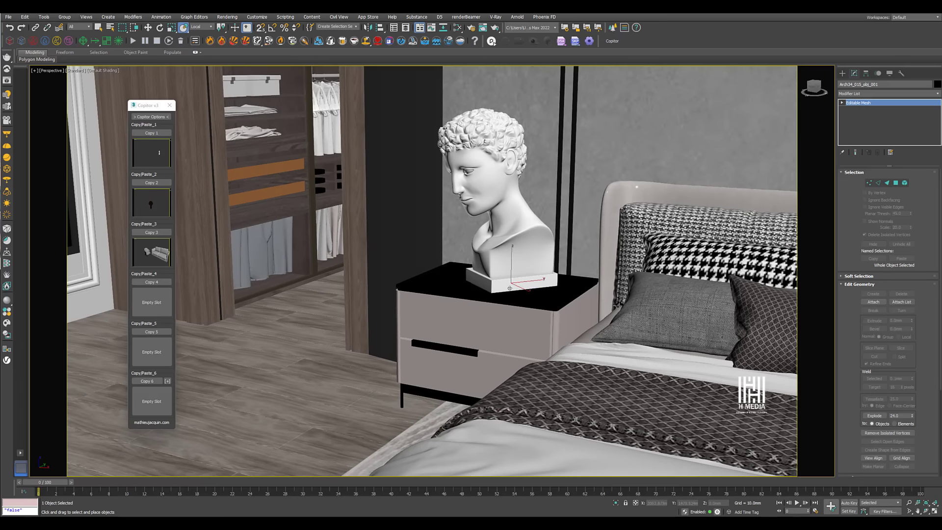
pyautogui.press('e')
pyautogui.moveTo(512, 287); pyautogui.dragTo(538, 287)
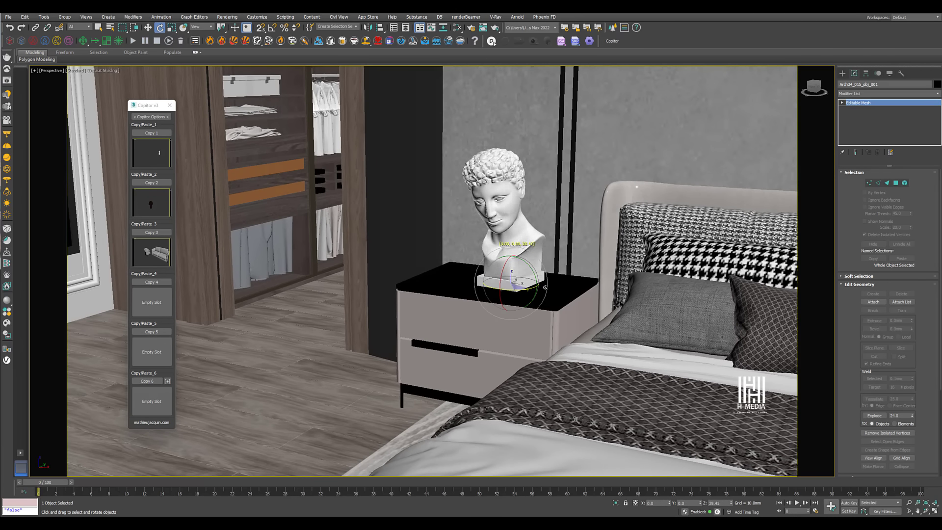
pyautogui.press('w')
pyautogui.moveTo(534, 285)
pyautogui.mouseDown(button='middle')
pyautogui.moveTo(488, 282)
pyautogui.moveTo(453, 316)
pyautogui.mouseUp(button='middle')
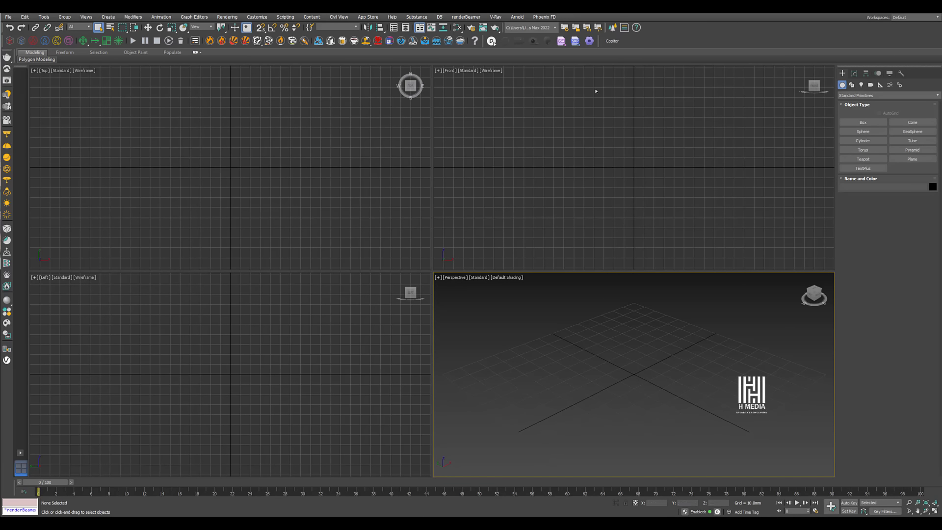
# Paste the armchair and sofa from Copitor slot 3 and bring up the Move type-in.
pyautogui.click(612, 40)
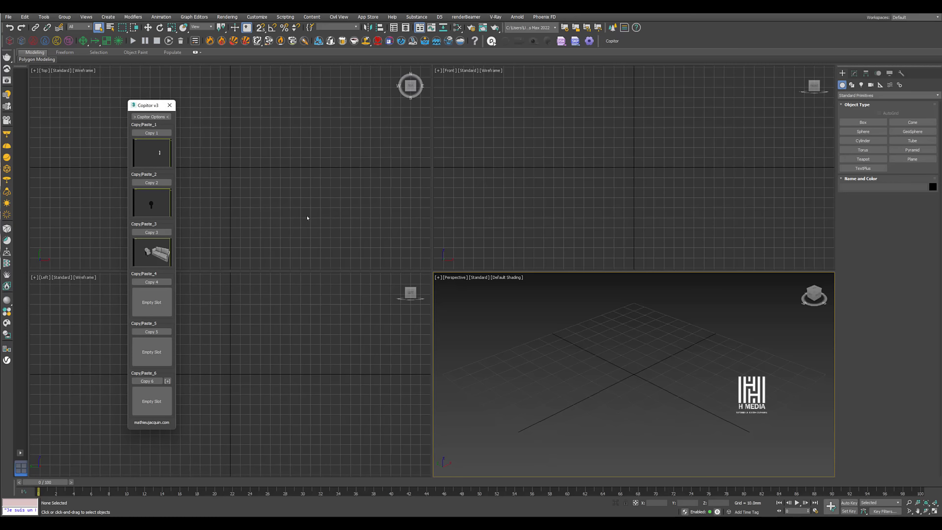
pyautogui.click(160, 253)
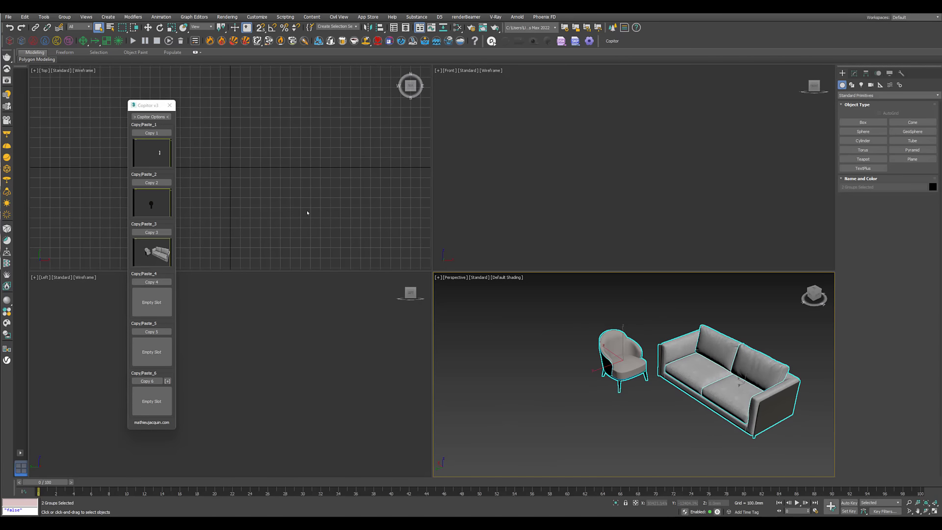
pyautogui.press('w')
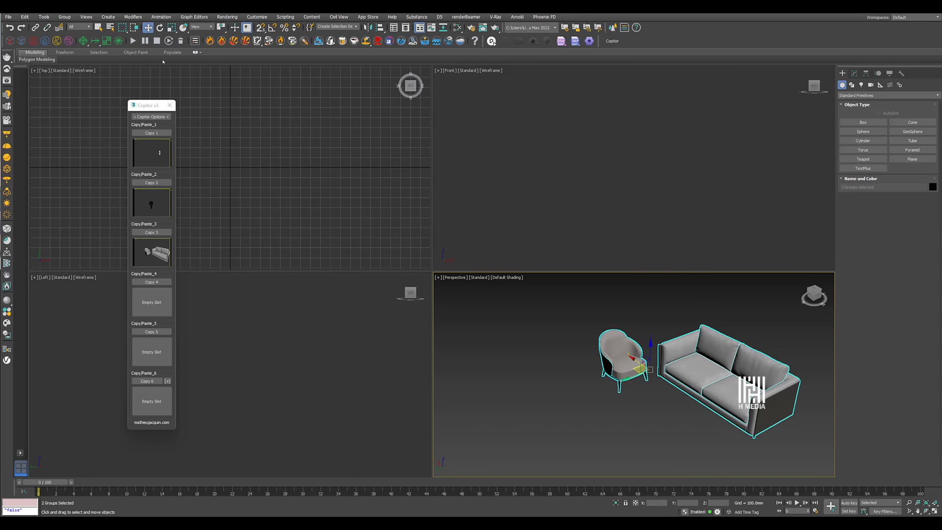
pyautogui.rightClick(147, 27)
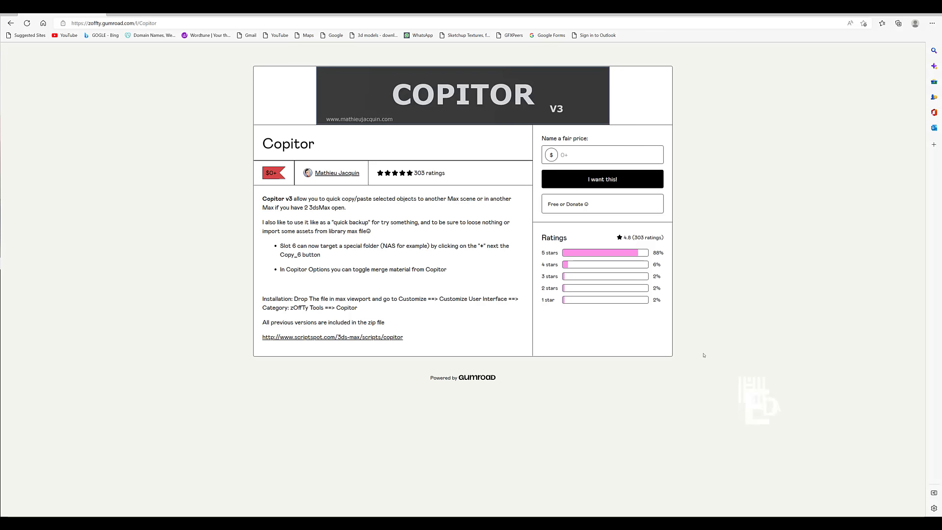
# Enter a price of 0 for Copitor and proceed to checkout.
pyautogui.click(608, 157)
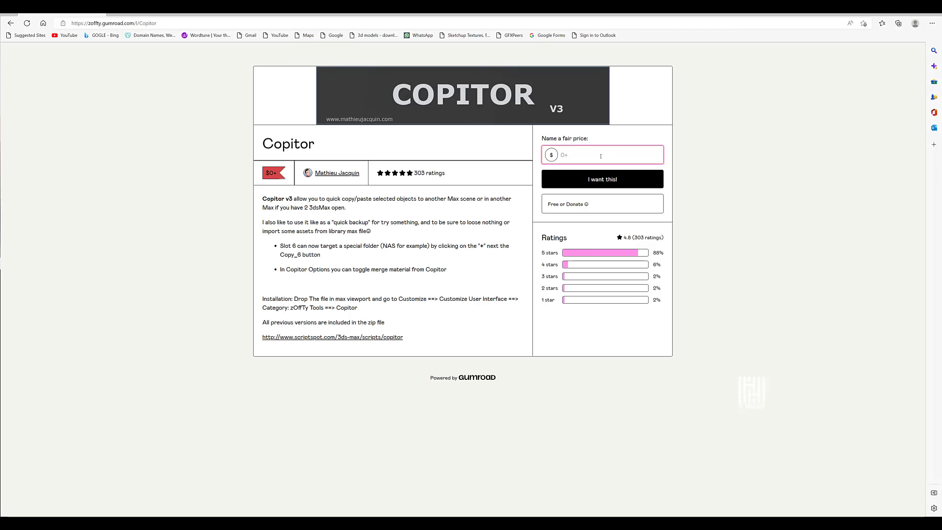
pyautogui.write('0')
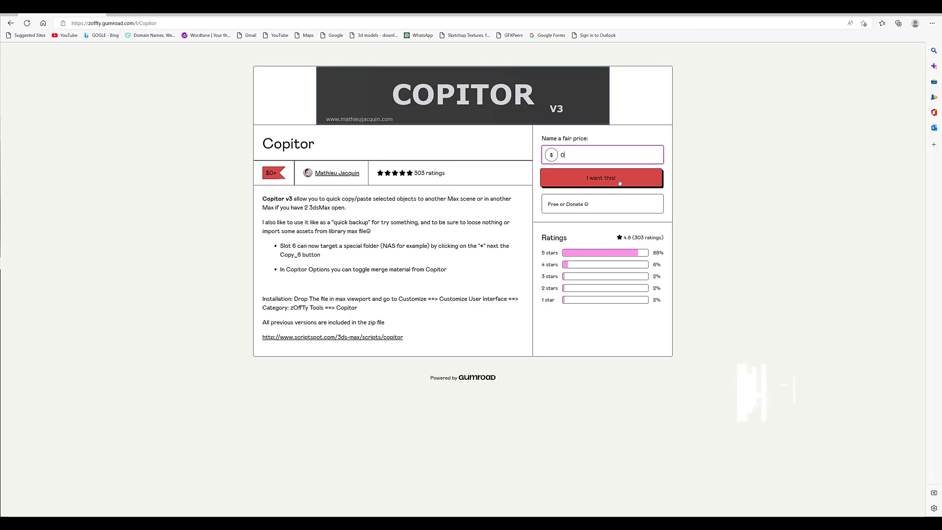
pyautogui.click(619, 182)
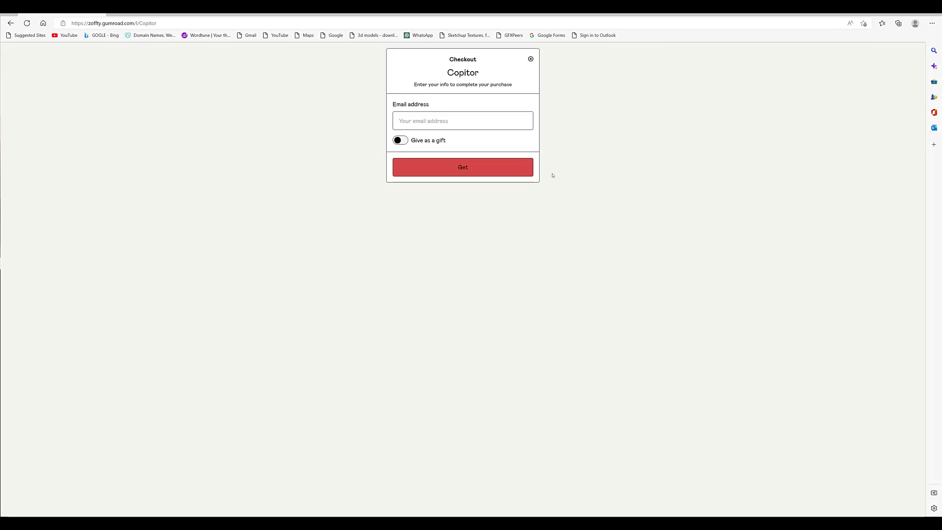
# Enter the buyer's e-mail address and complete the $0 Copitor purchase.
pyautogui.click(437, 122)
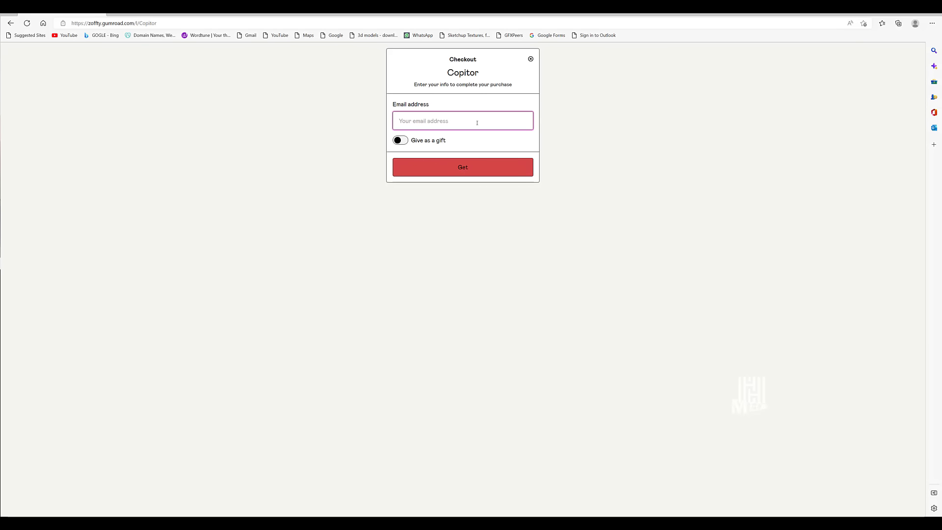
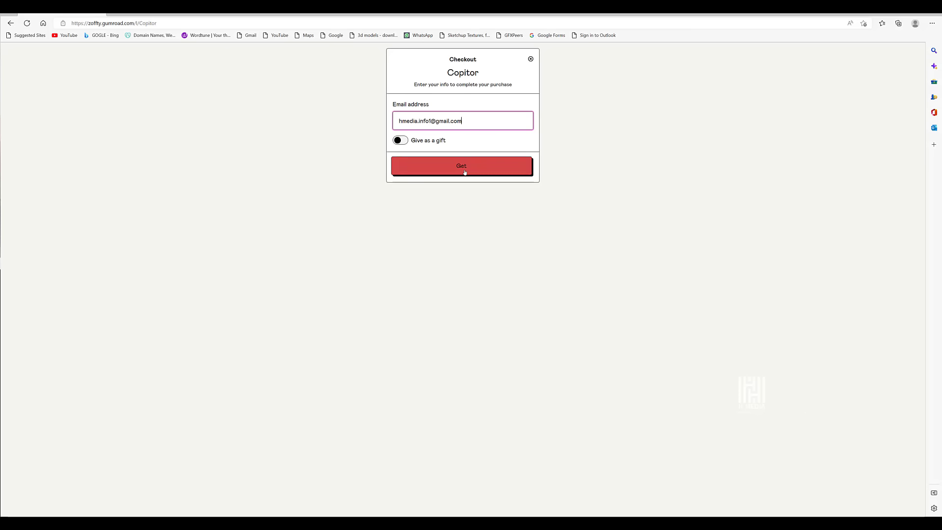
pyautogui.click(465, 167)
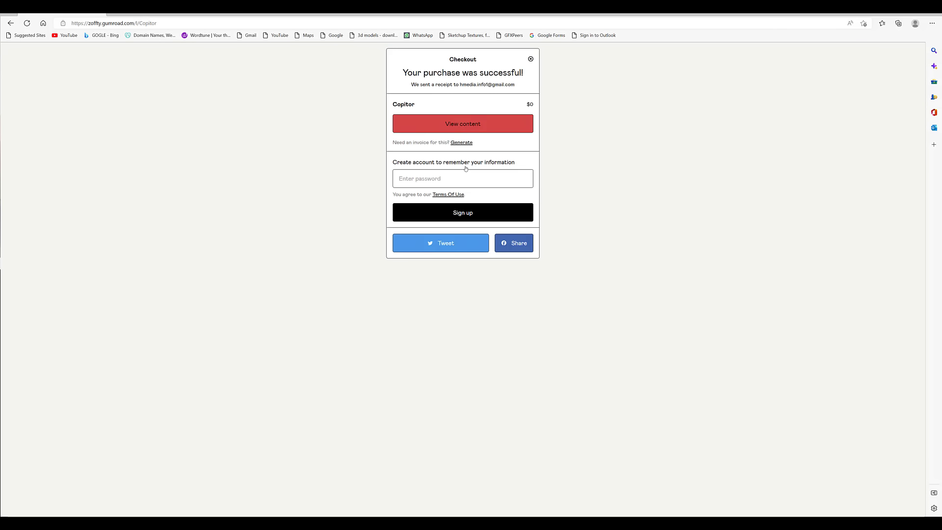
# Open the purchased Copitor content on Gumroad and download the Copitor_v3 zip.
pyautogui.click(473, 124)
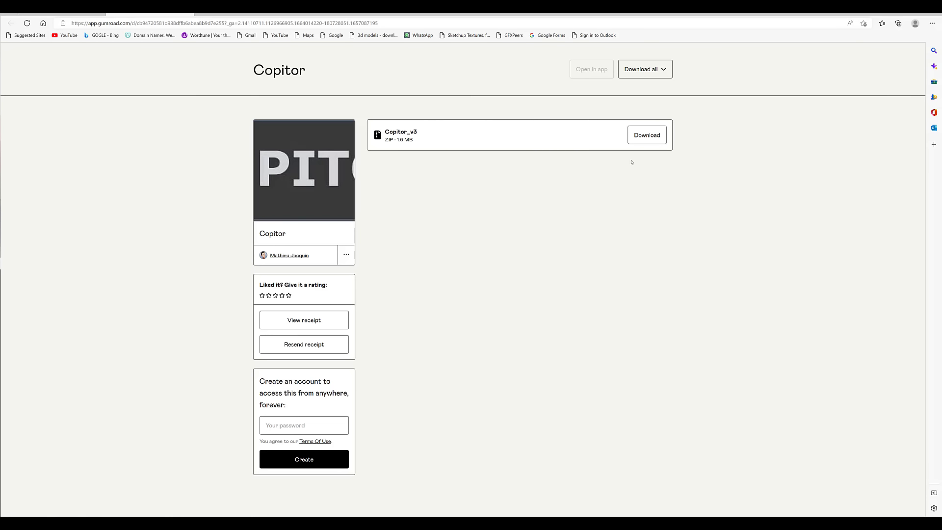
pyautogui.click(651, 137)
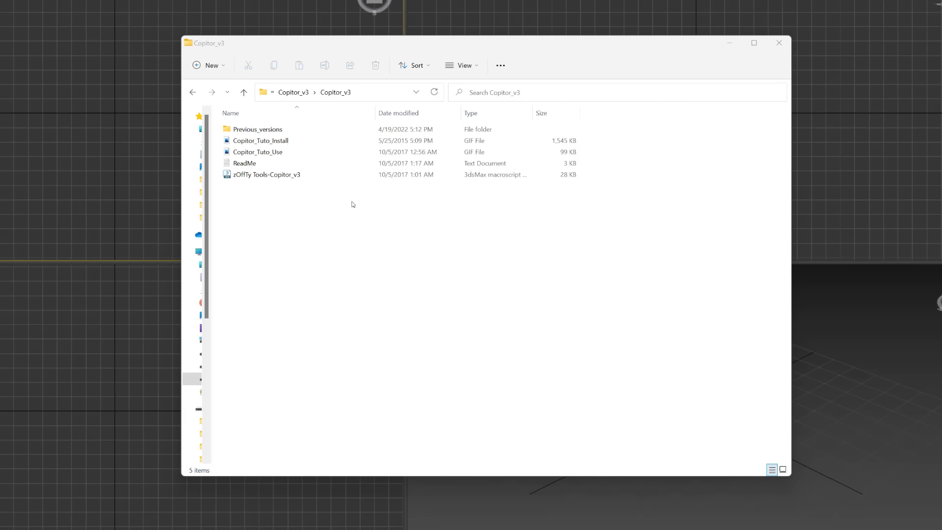
# Drag zOffTy Tools-Copitor_v3.mcr from File Explorer onto the 3ds Max Perspective viewport.
pyautogui.click(297, 175)
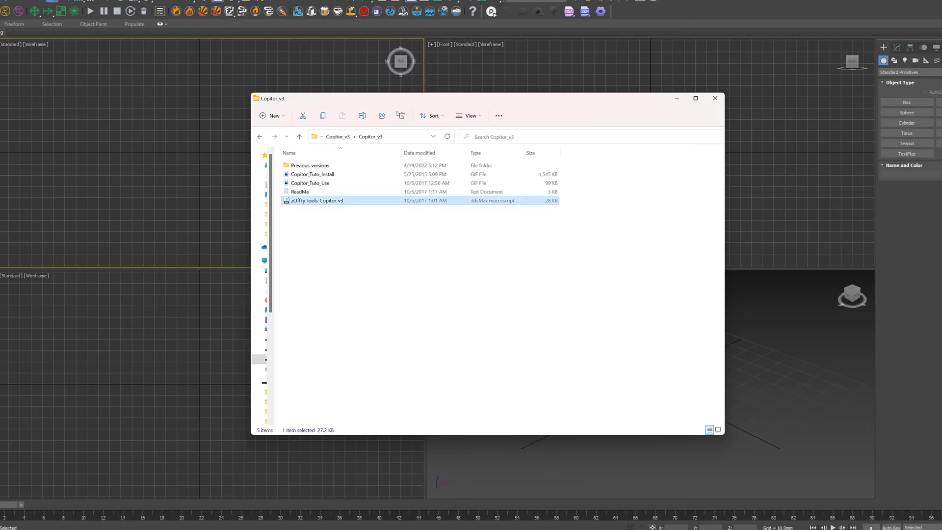
pyautogui.moveTo(441, 130); pyautogui.dragTo(223, 129)
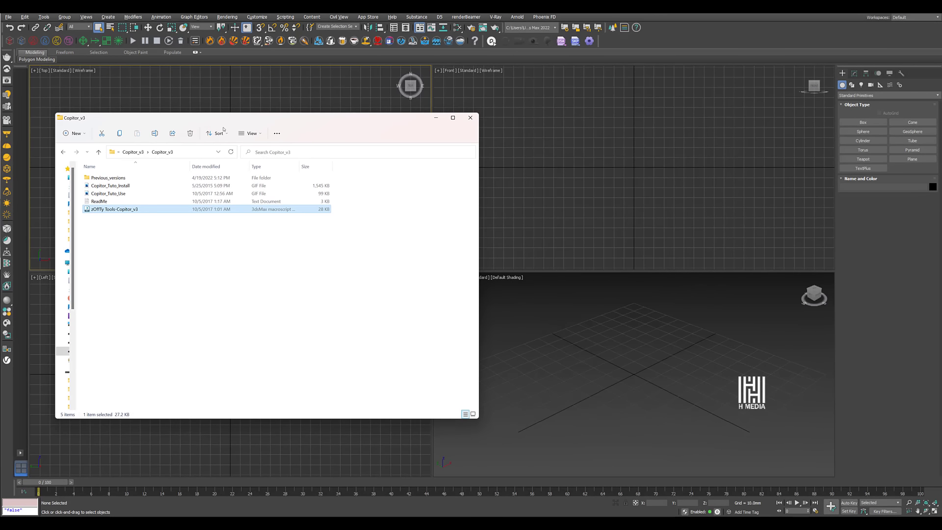
pyautogui.moveTo(114, 209)
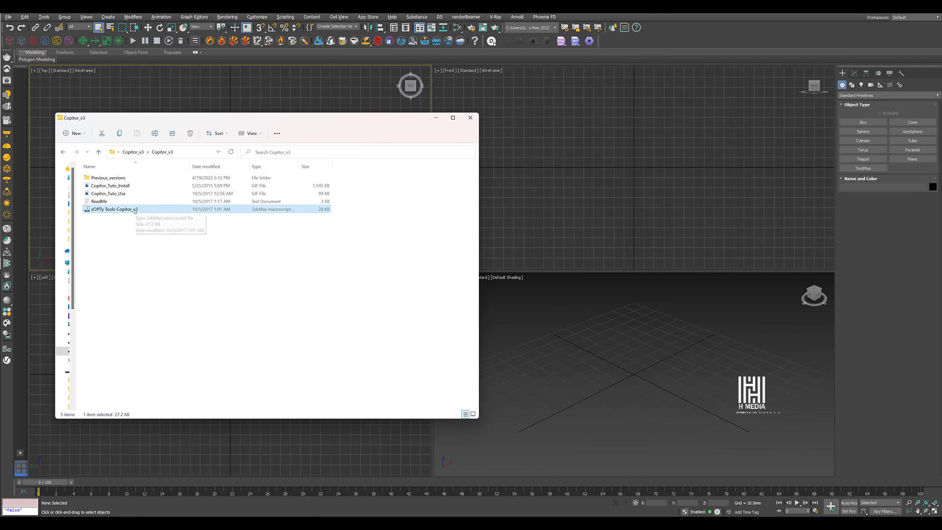
pyautogui.moveTo(135, 211); pyautogui.dragTo(590, 345)
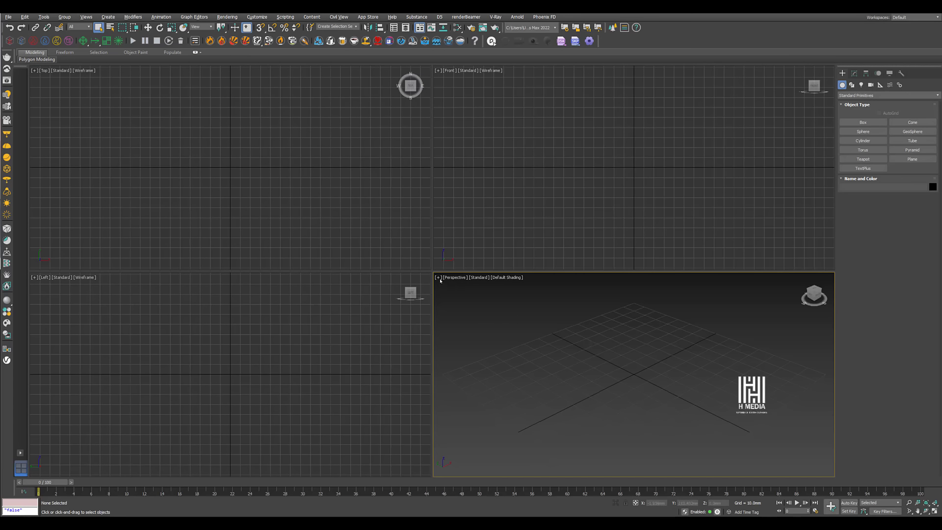
# In Customize User Interface, show the zOffTy Tools category and select the Copitor action.
pyautogui.click(264, 18)
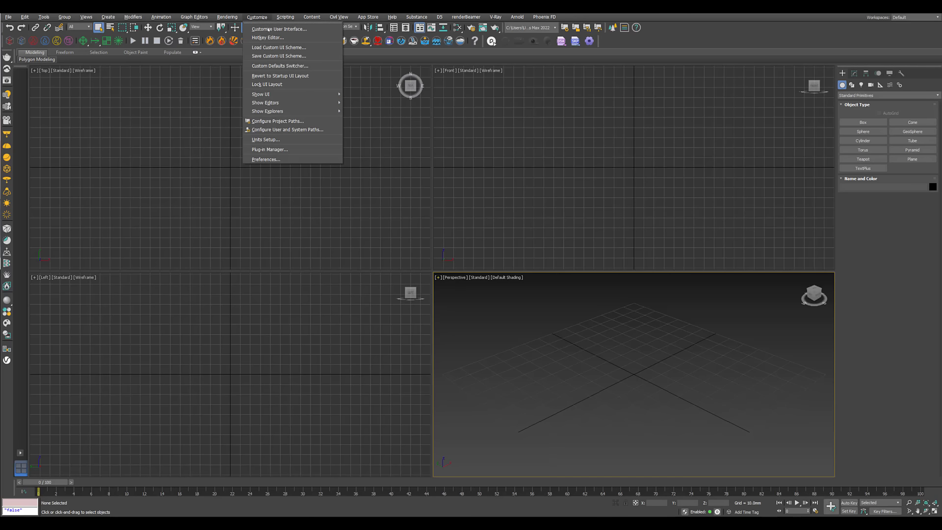
pyautogui.click(308, 31)
pyautogui.click(417, 198)
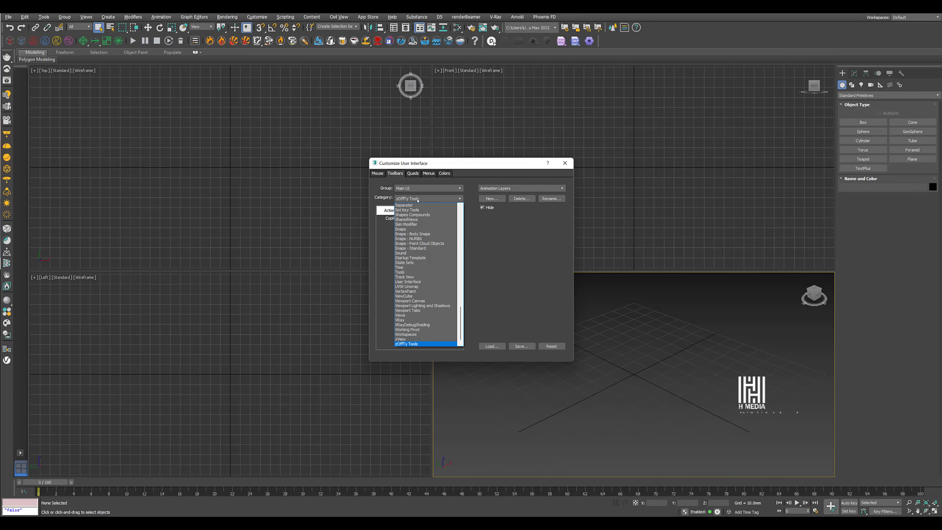
pyautogui.click(414, 344)
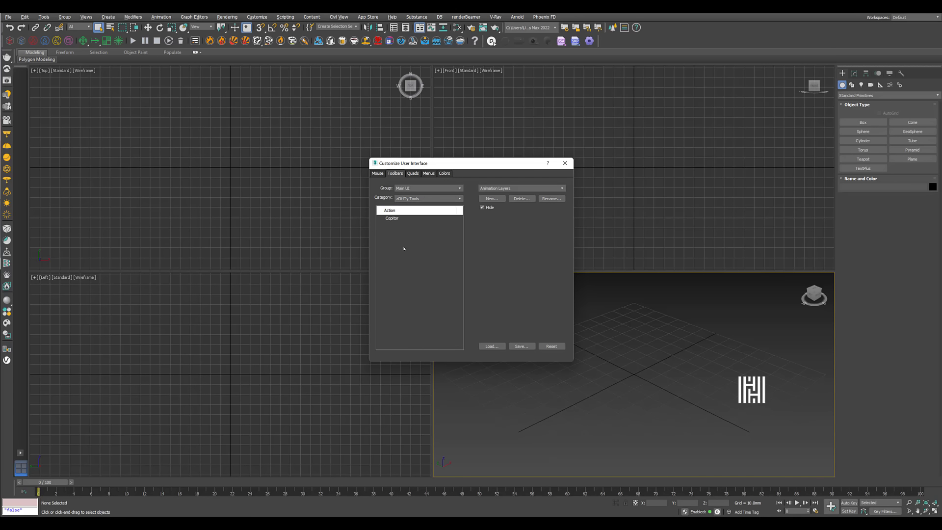
pyautogui.click(397, 219)
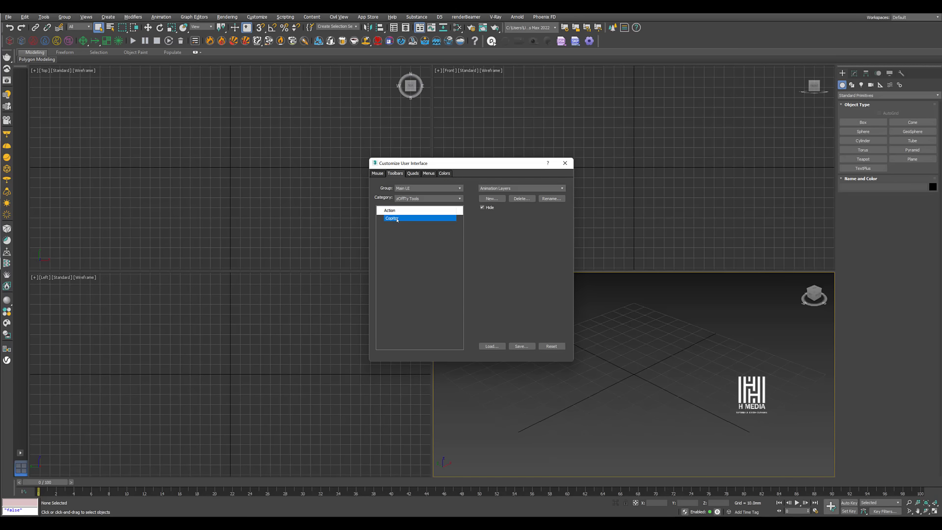
# Create a new Copitor toolbar and place the Copitor action on it.
pyautogui.click(498, 200)
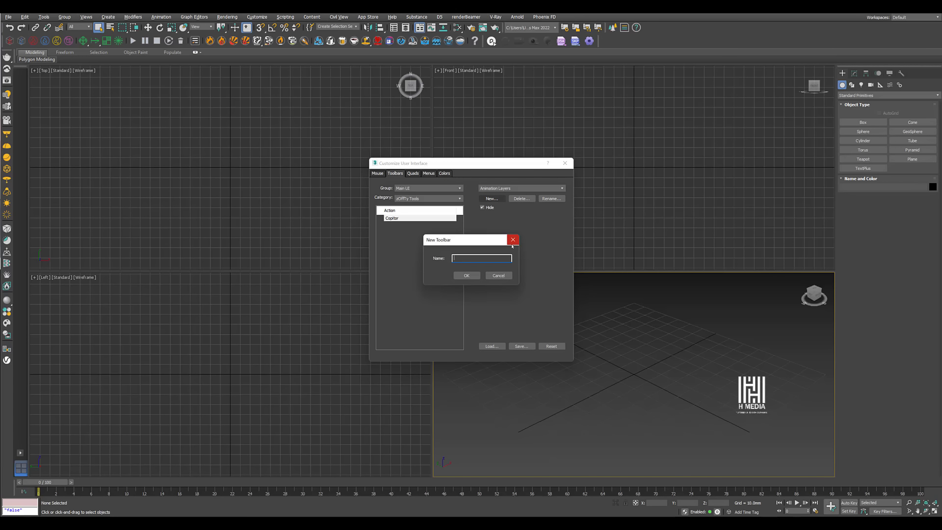
pyautogui.write('Copy')
pyautogui.click(512, 244)
pyautogui.moveTo(526, 247); pyautogui.dragTo(627, 193)
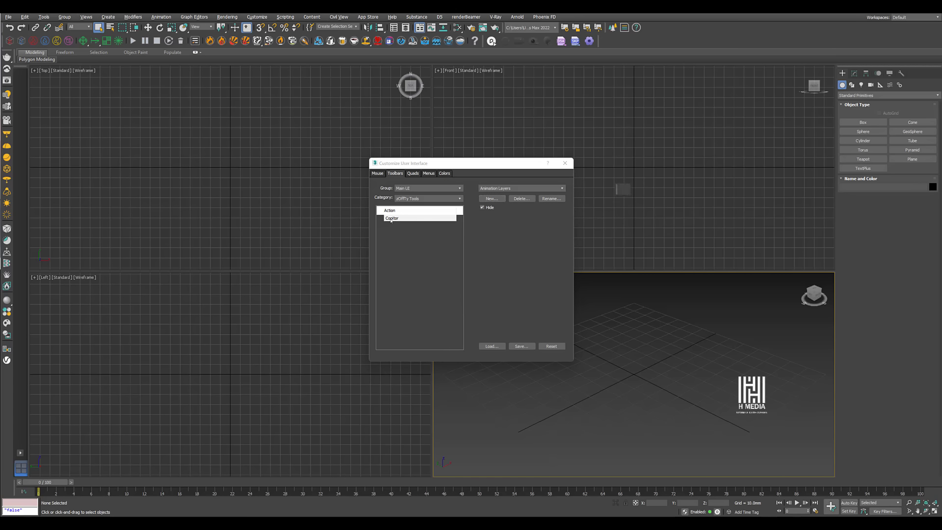
pyautogui.moveTo(391, 220)
pyautogui.mouseDown()
pyautogui.moveTo(621, 190)
pyautogui.moveTo(611, 42)
pyautogui.mouseUp()
# Close the Customize User Interface dialog, leaving the Copitor toolbar docked.
pyautogui.click(638, 43)
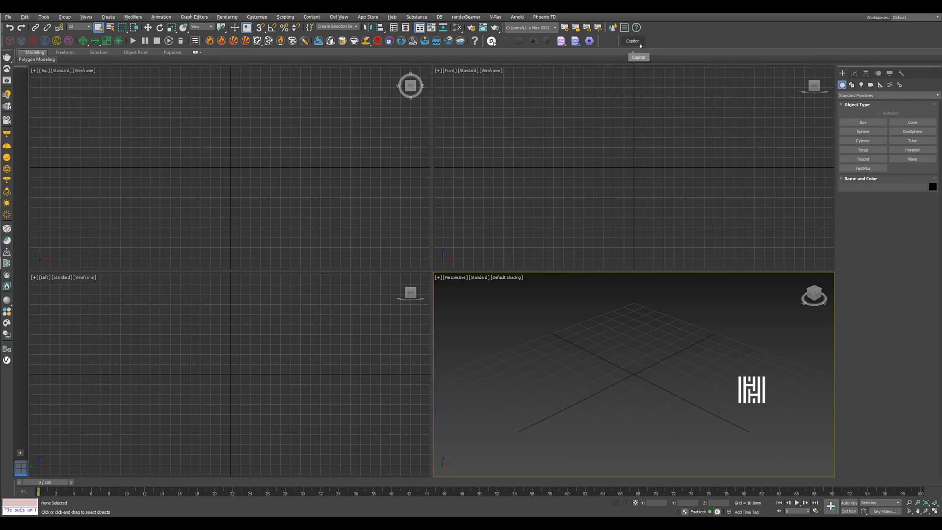